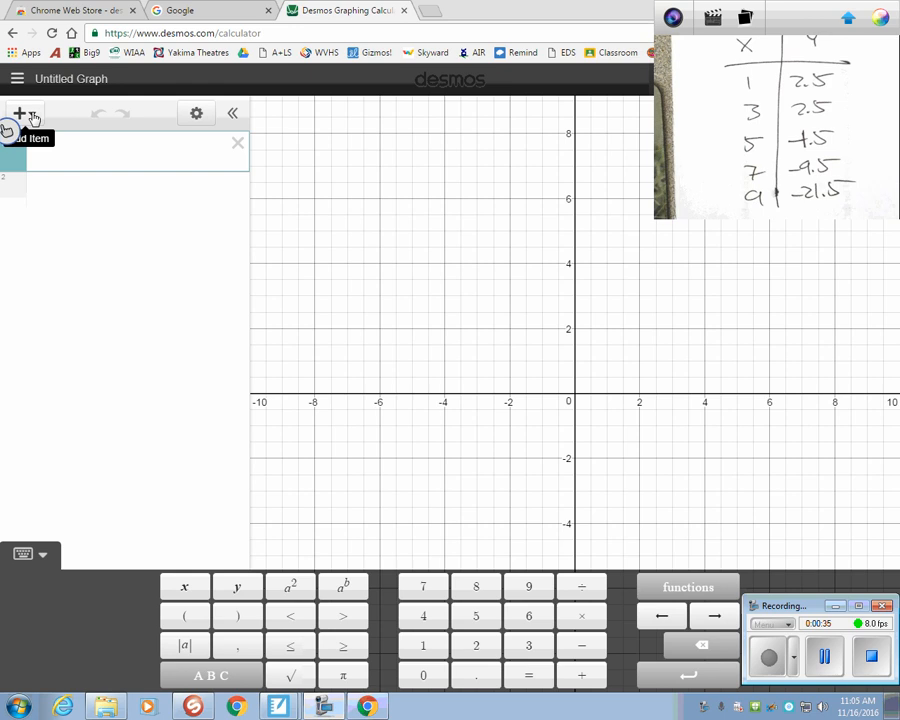
# - Insert a table and fill its x₁ column with 1, 3, 5, 7 and 9
pyautogui.click(30, 115)
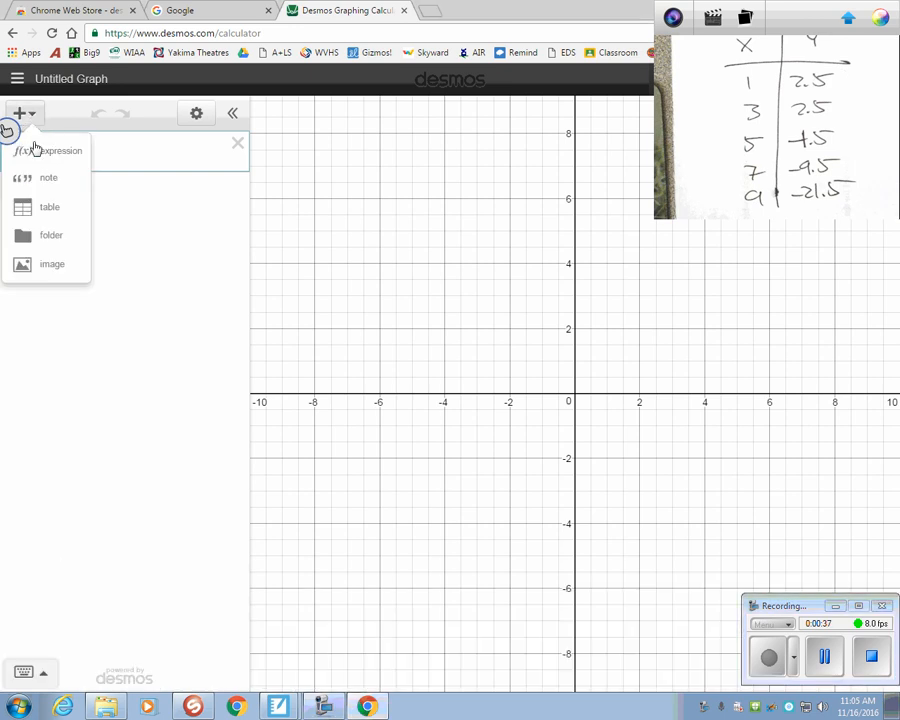
pyautogui.click(48, 212)
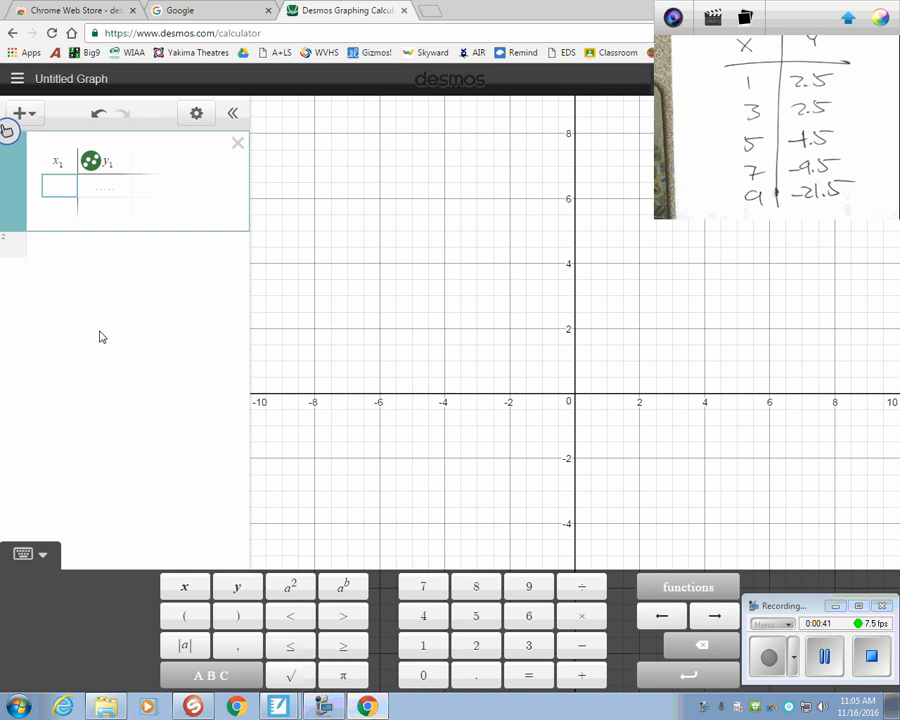
pyautogui.write('1')
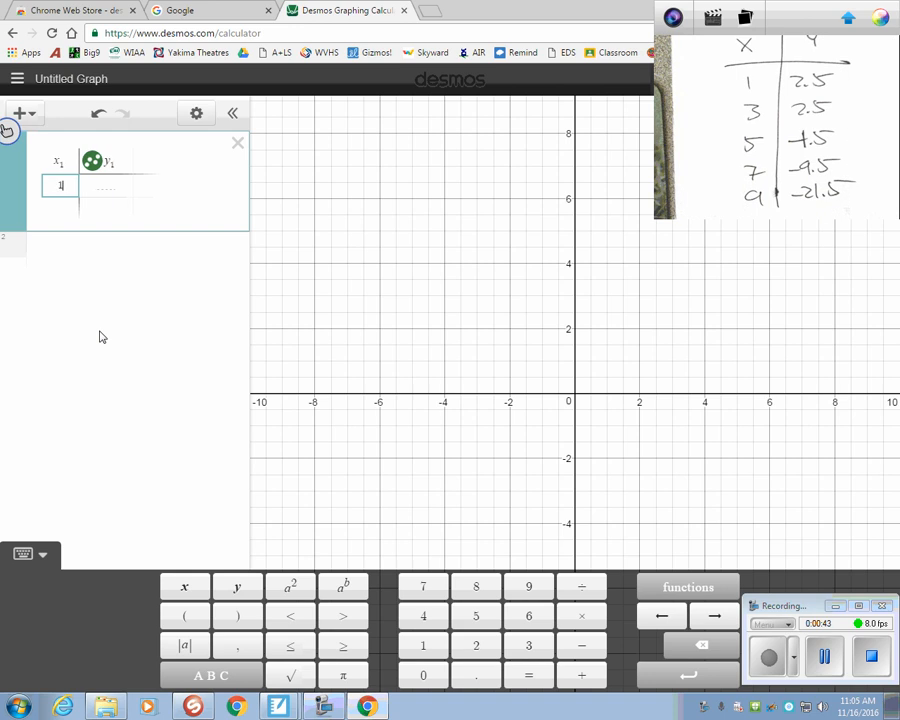
pyautogui.press('Return')
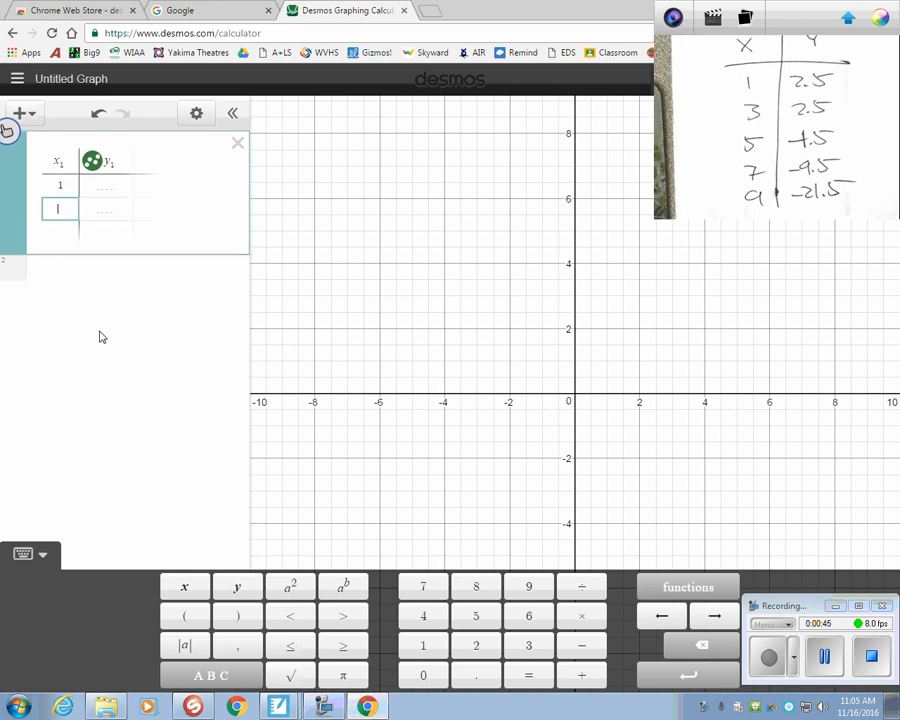
pyautogui.write('3')
pyautogui.press('Return')
pyautogui.write('5')
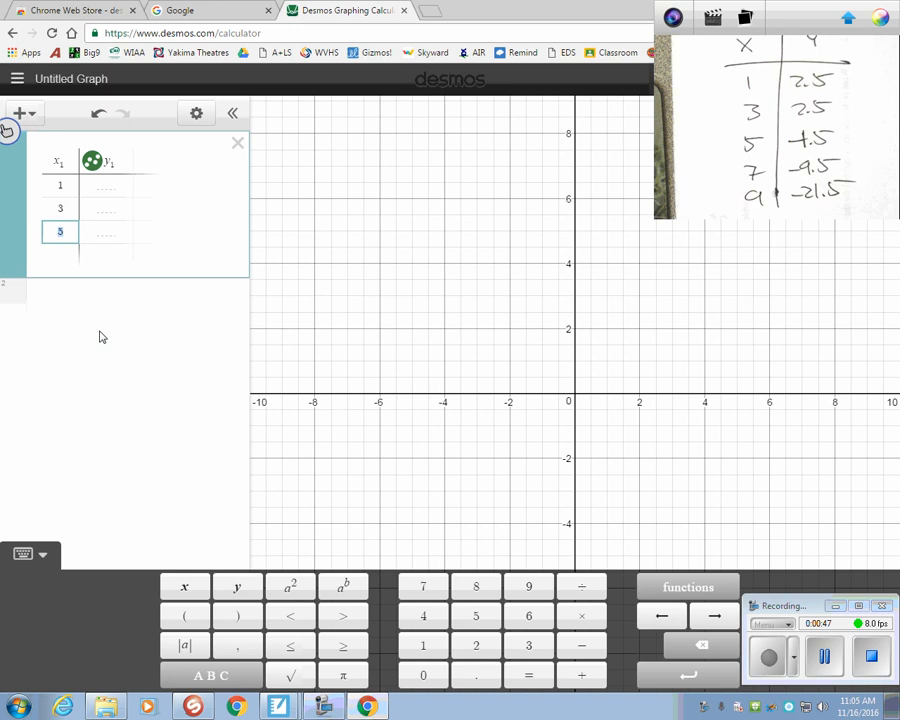
pyautogui.press('Return')
pyautogui.write('7')
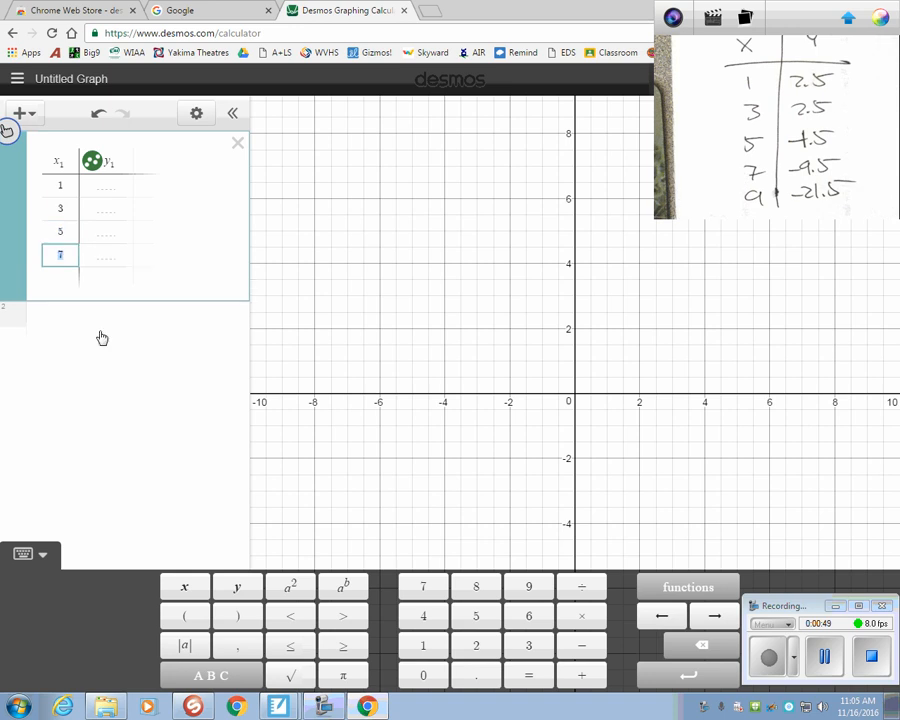
pyautogui.press('Return')
pyautogui.write('9')
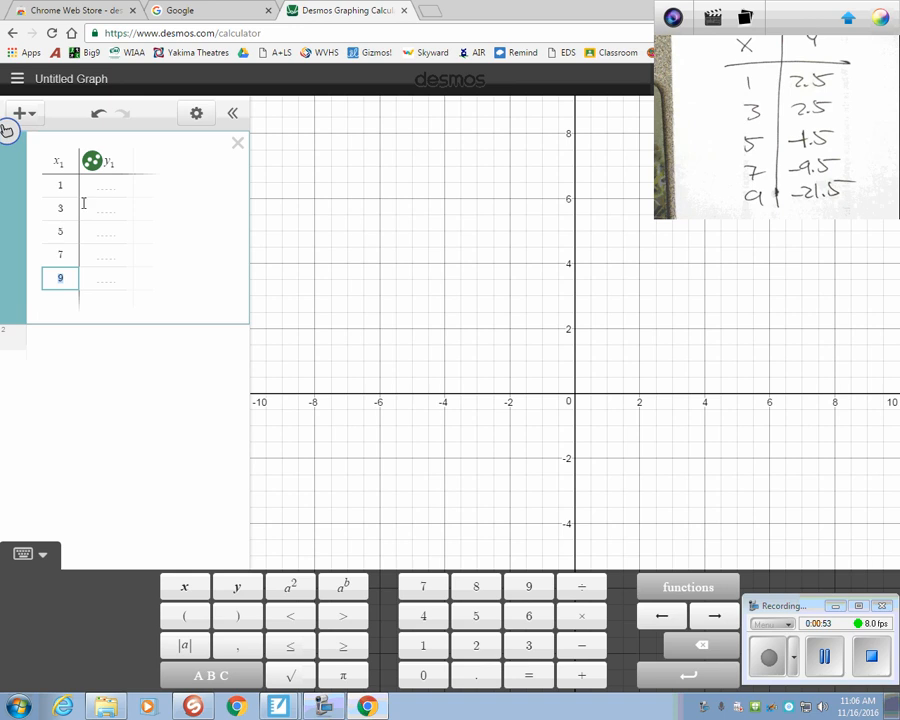
# - Fill the table's y₁ column with 2.5, 2.5, -1.5, -9.5 and -21.5
pyautogui.click(116, 187)
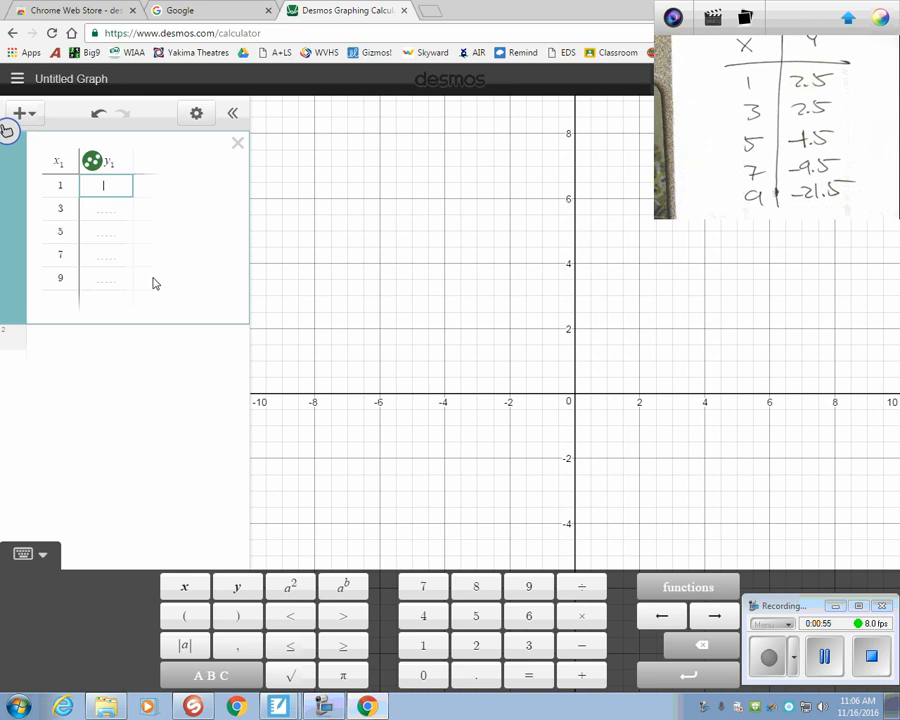
pyautogui.write('2.5')
pyautogui.press('Return')
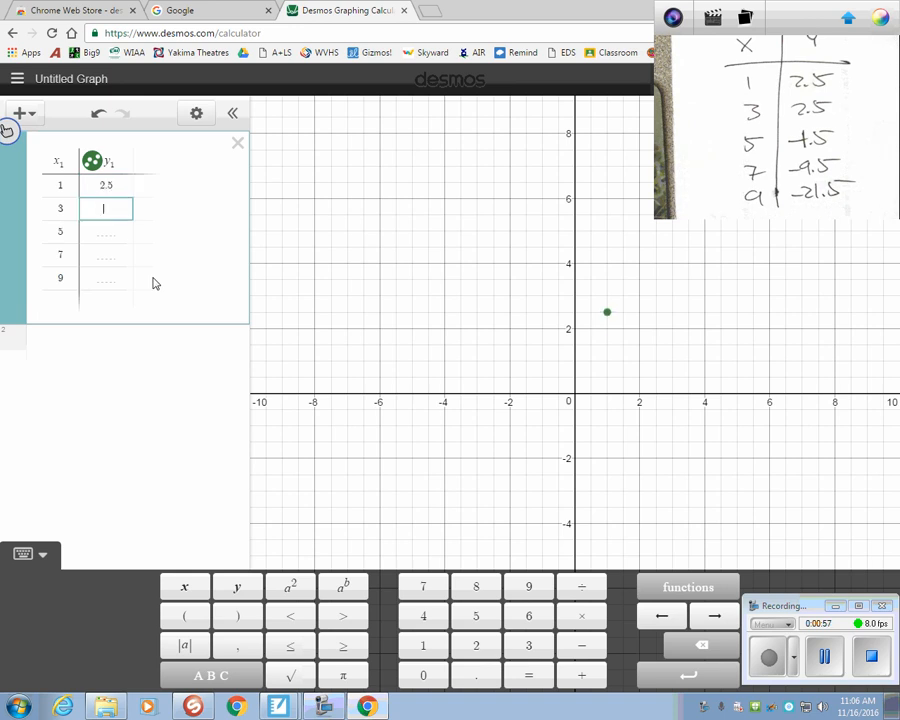
pyautogui.write('2.5')
pyautogui.press('Return')
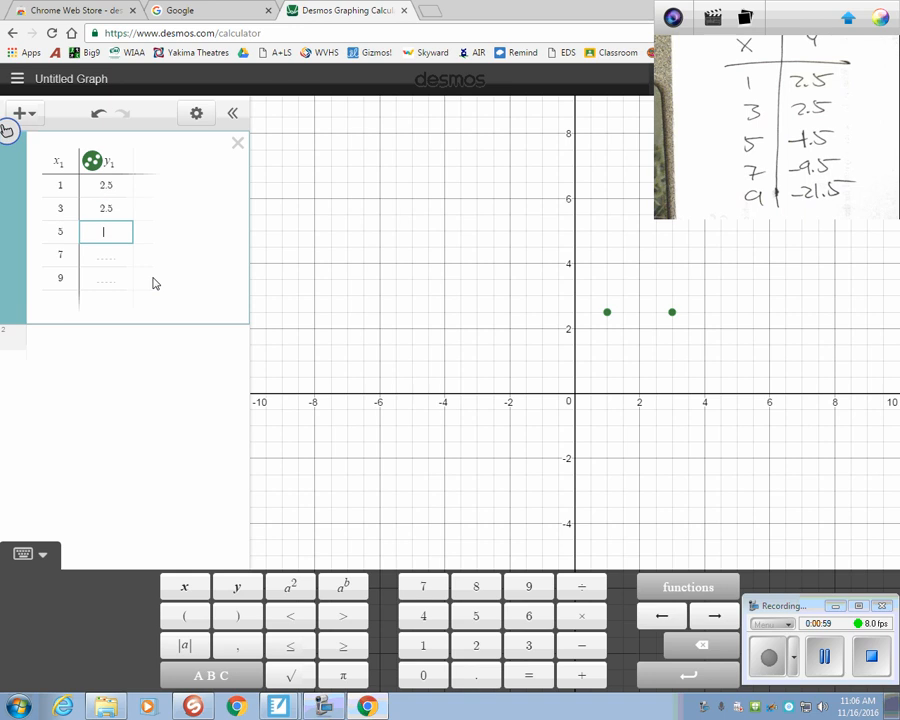
pyautogui.write('-1.5')
pyautogui.press('Return')
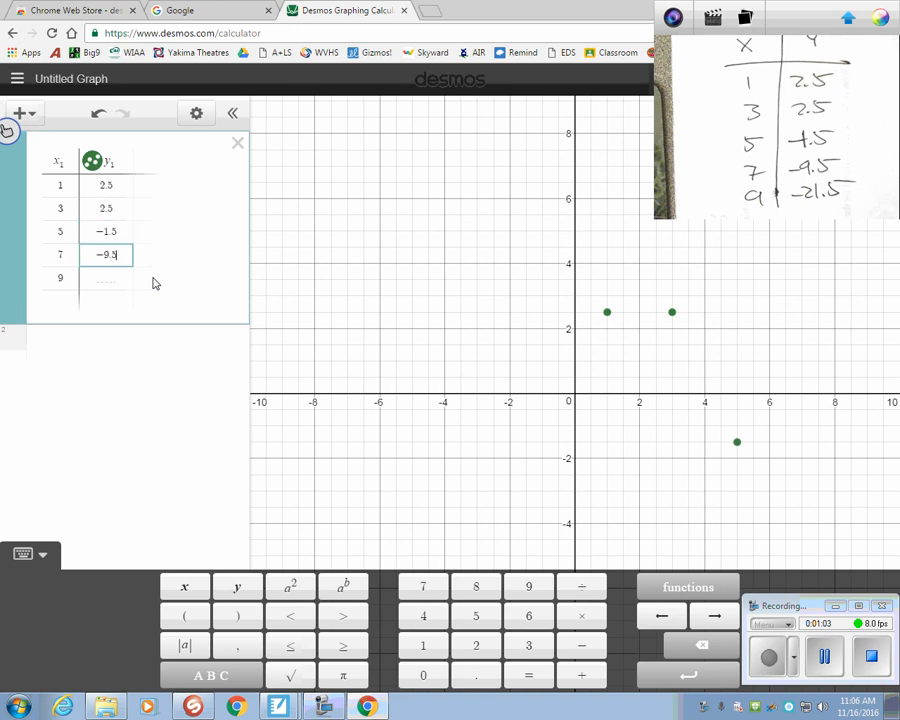
pyautogui.press('Return')
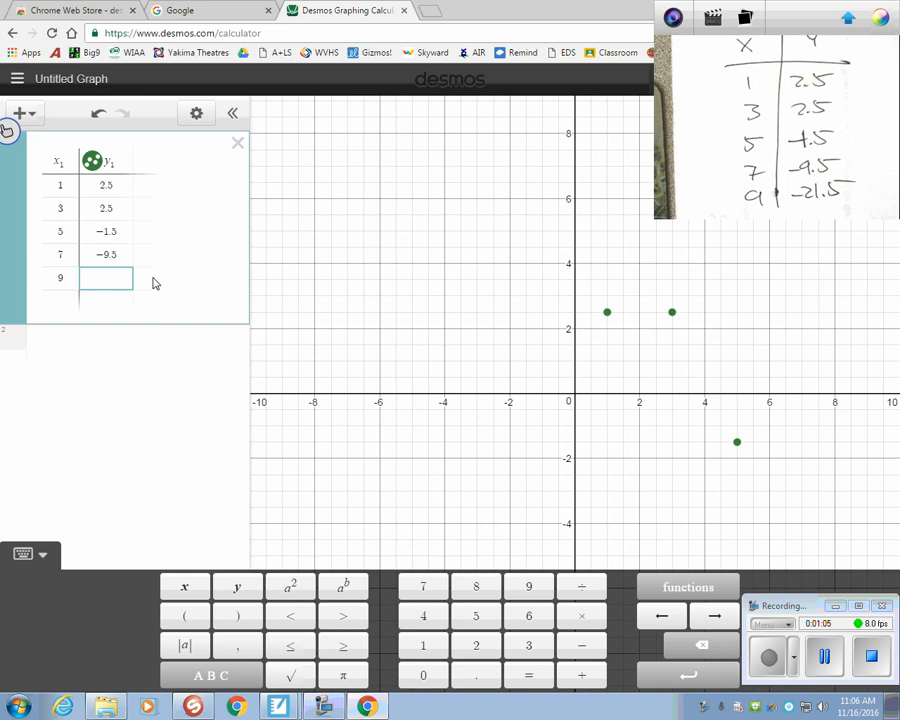
pyautogui.write('-21.5')
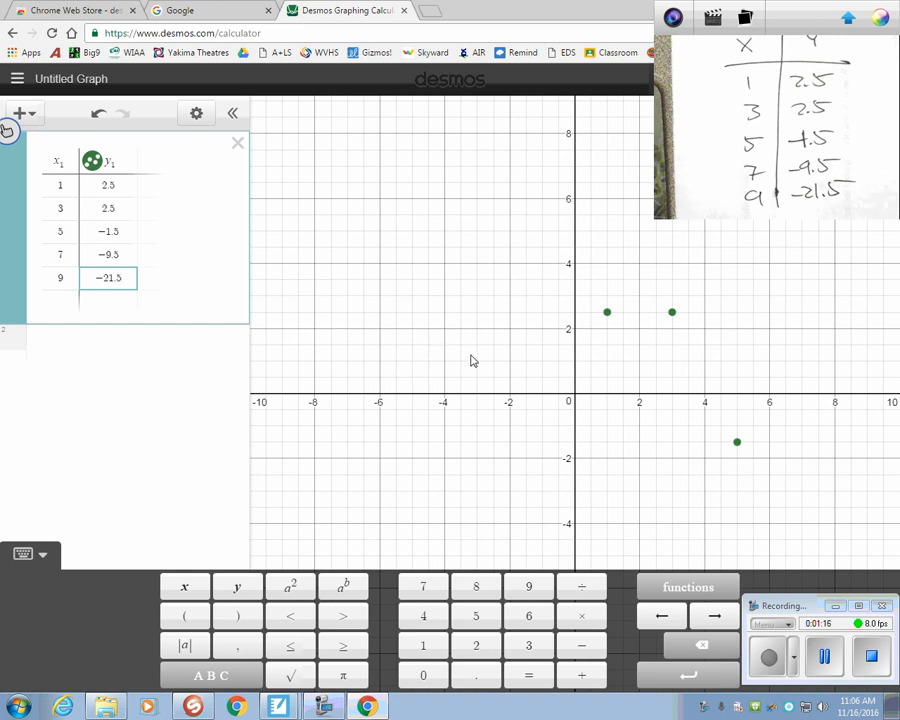
pyautogui.click(604, 382)
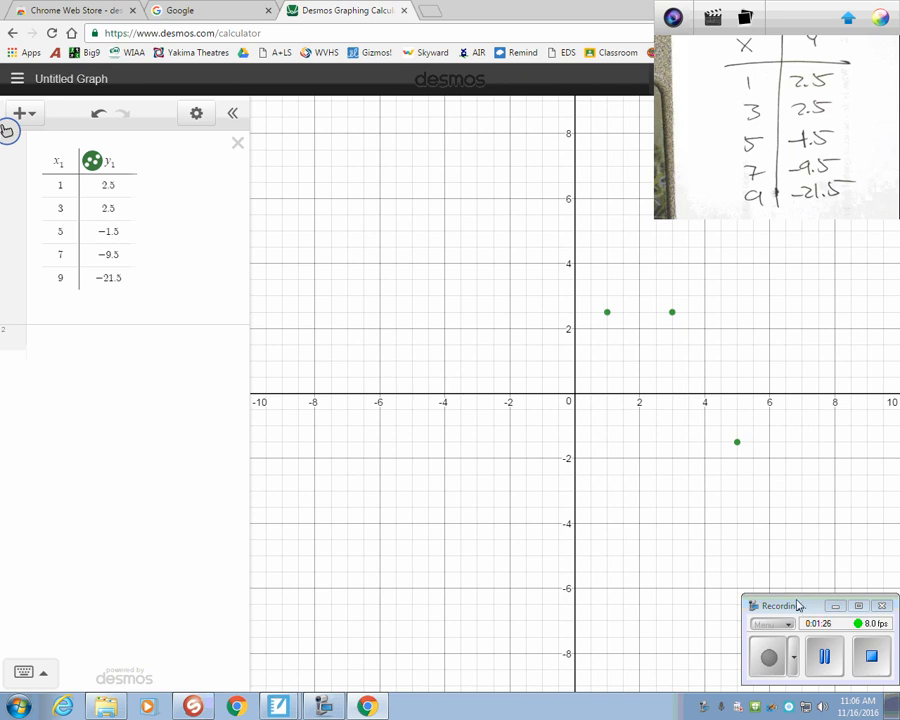
# - Add a new expression above the table and start the regression formula with y₁ ~
pyautogui.moveTo(798, 604); pyautogui.dragTo(62, 578)
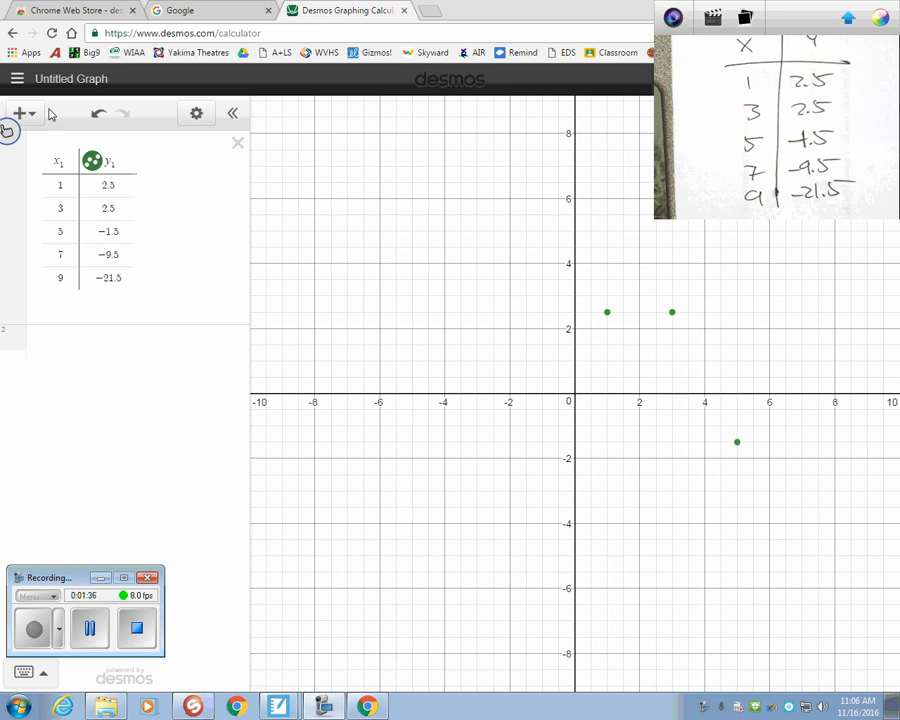
pyautogui.click(35, 115)
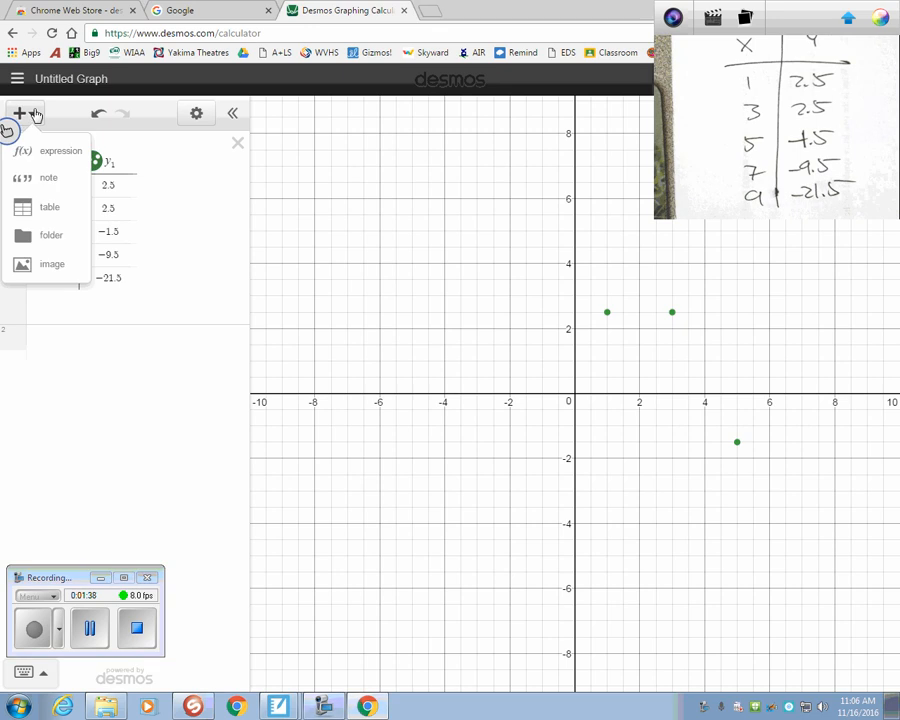
pyautogui.click(56, 151)
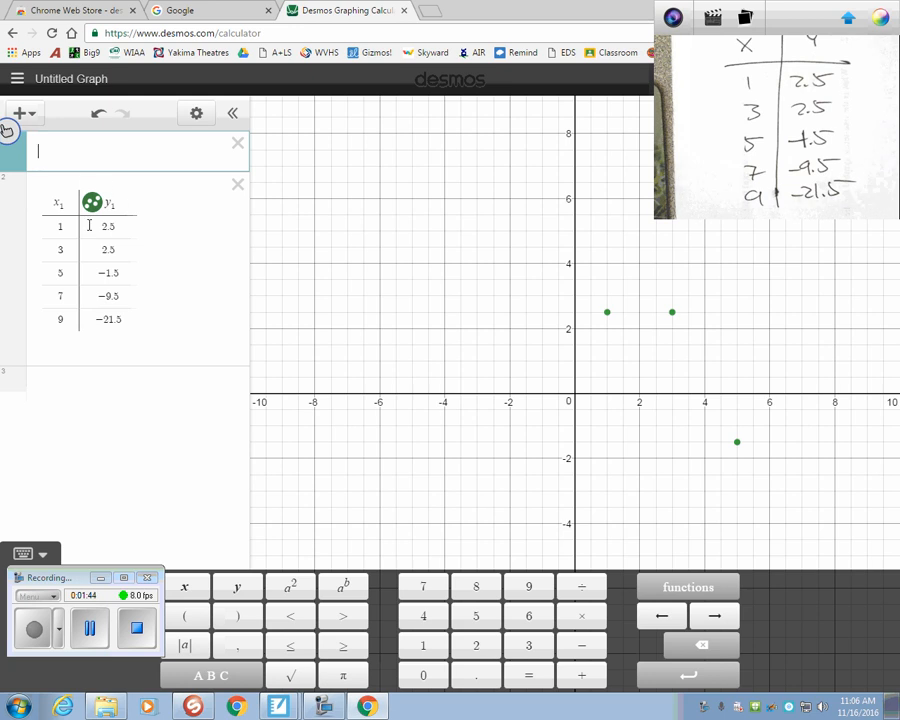
pyautogui.click(238, 590)
pyautogui.click(436, 645)
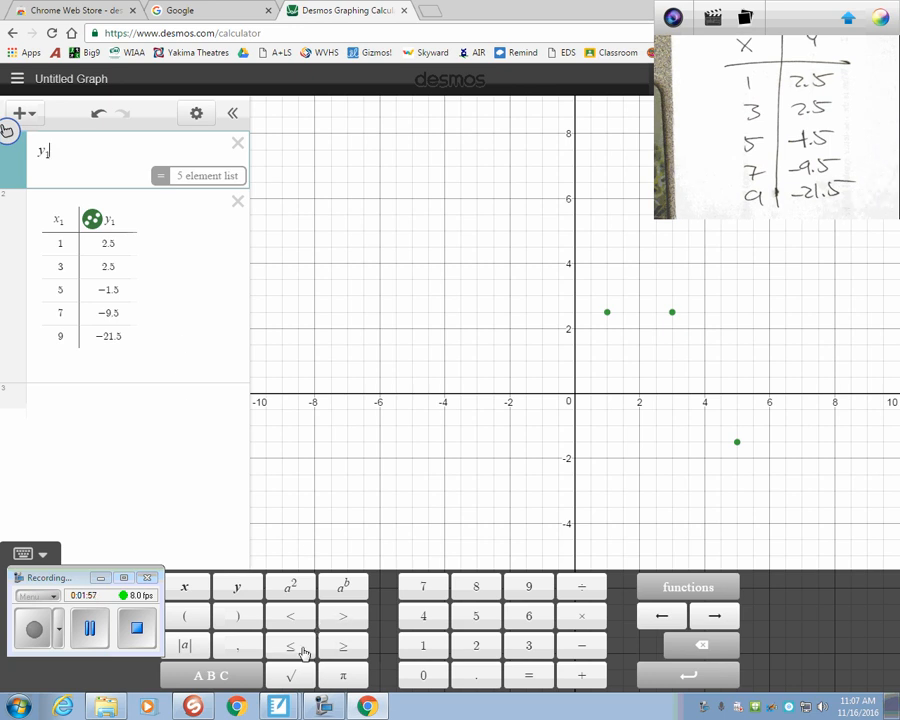
pyautogui.click(242, 677)
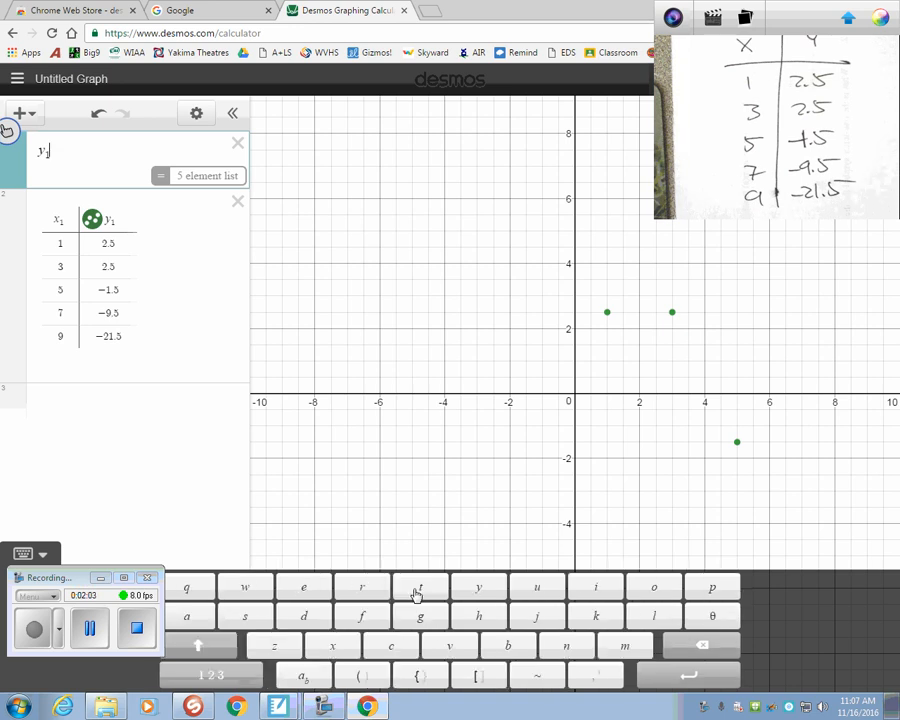
pyautogui.click(540, 681)
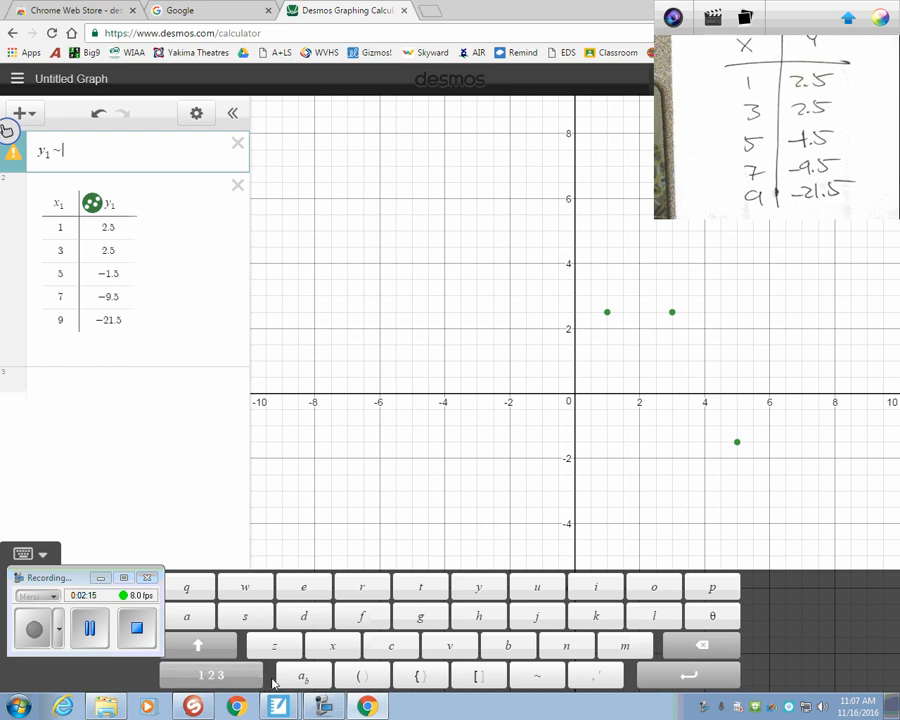
# - Enter the quadratic term ax₁² after the tilde in the regression expression
pyautogui.click(185, 617)
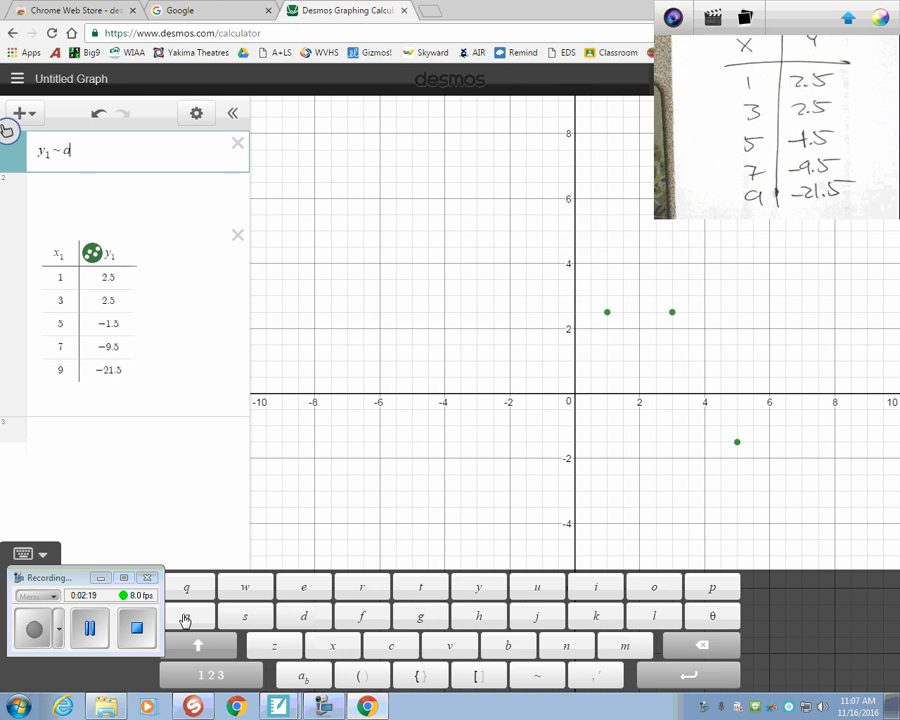
pyautogui.click(213, 677)
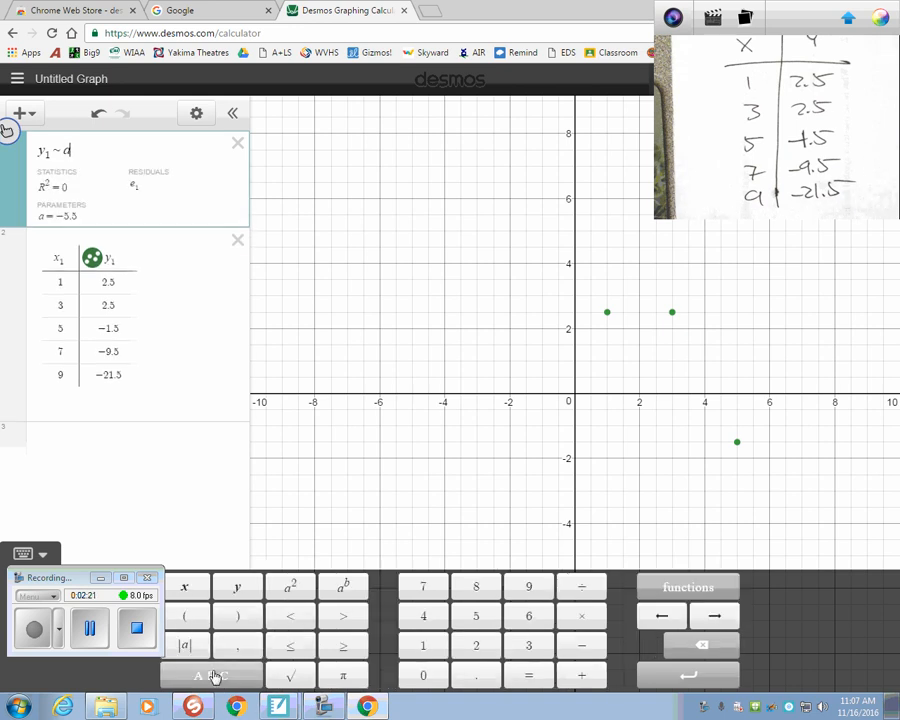
pyautogui.click(186, 588)
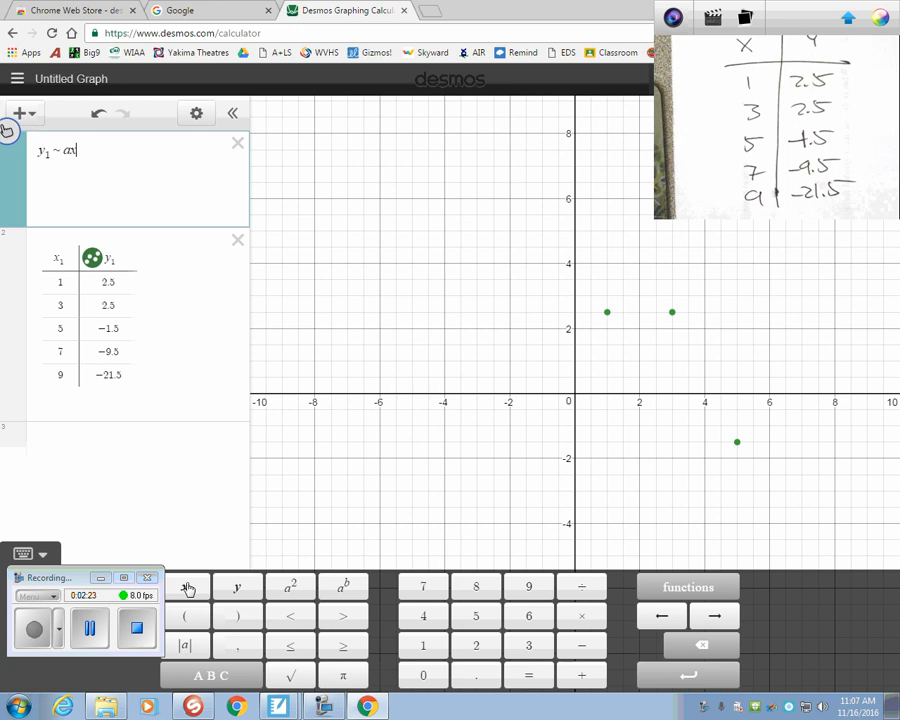
pyautogui.click(423, 645)
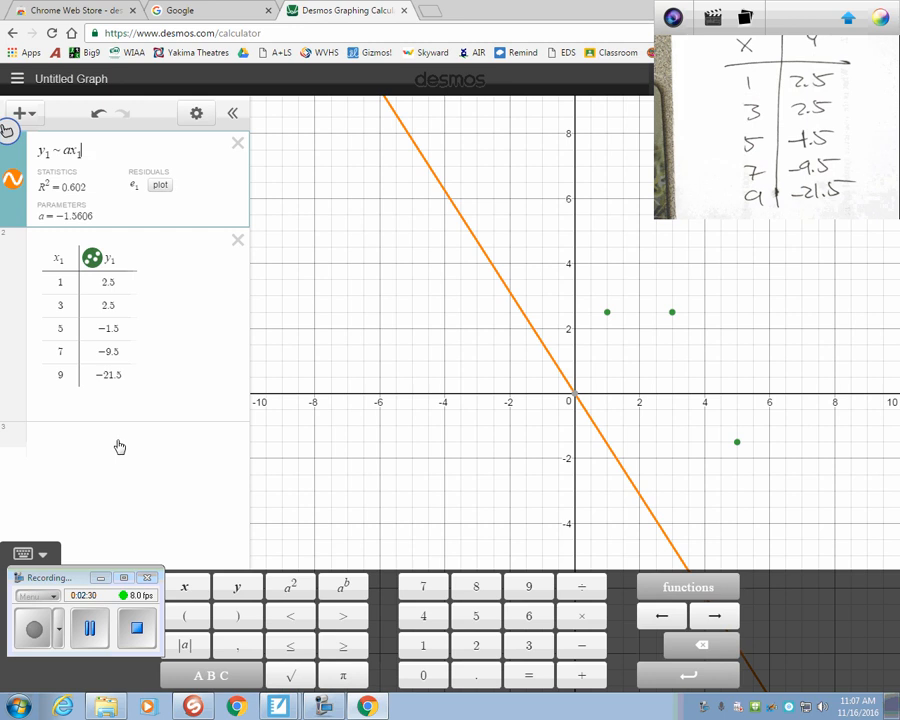
pyautogui.click(291, 587)
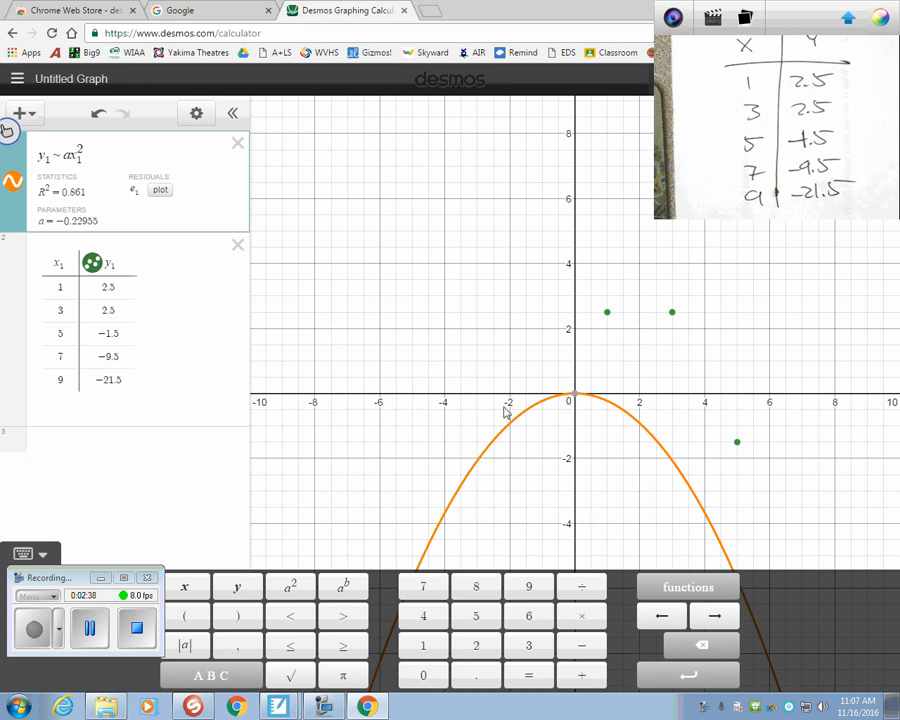
# - Complete the quadratic regression model by appending + bx₁ + c to the expression
pyautogui.click(585, 679)
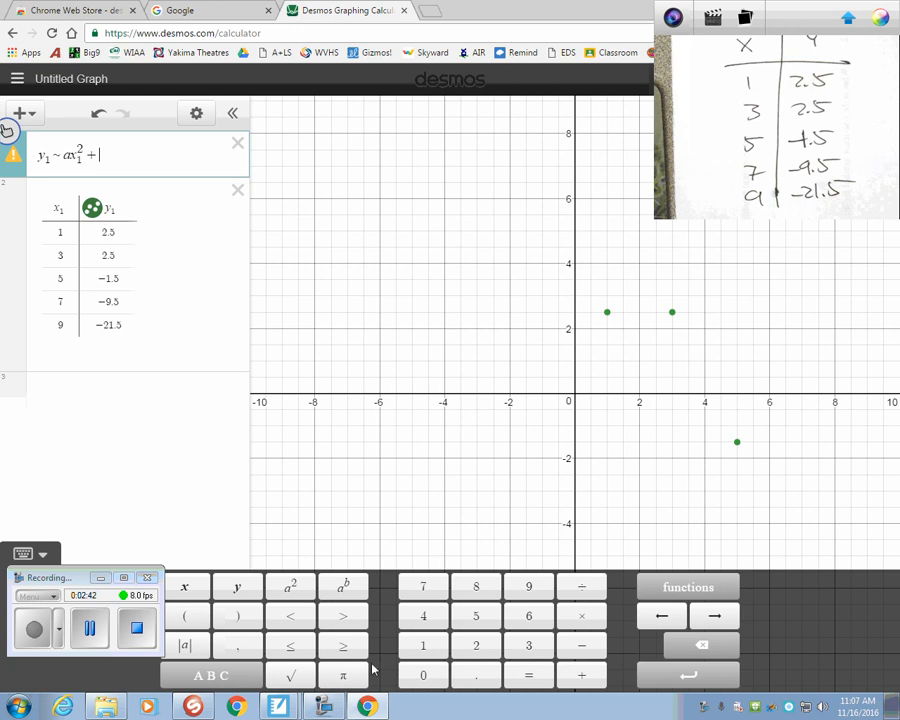
pyautogui.click(193, 678)
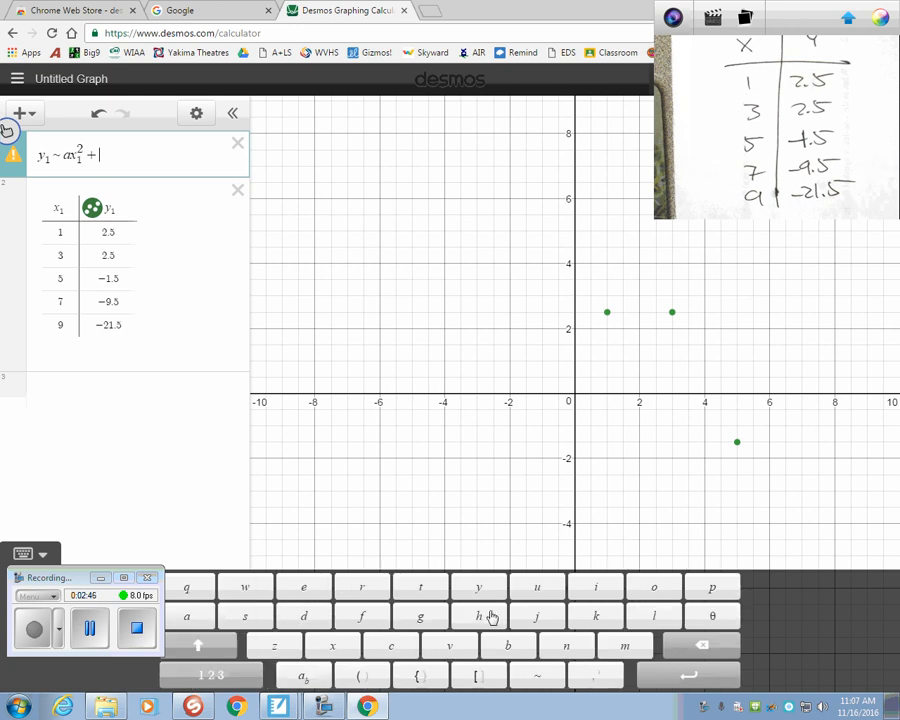
pyautogui.click(508, 647)
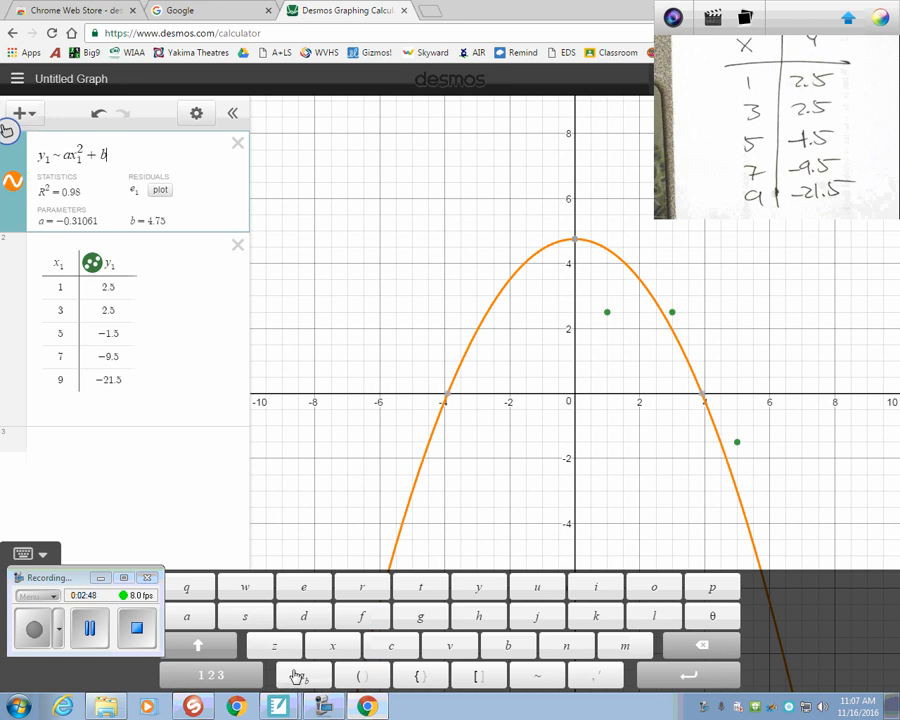
pyautogui.click(213, 672)
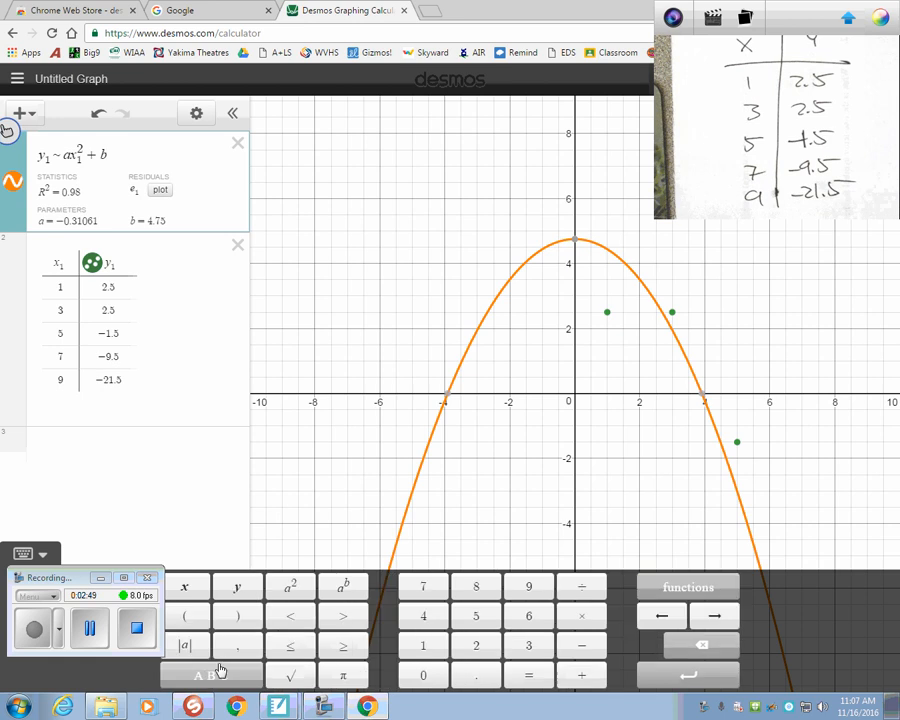
pyautogui.click(190, 588)
pyautogui.click(418, 645)
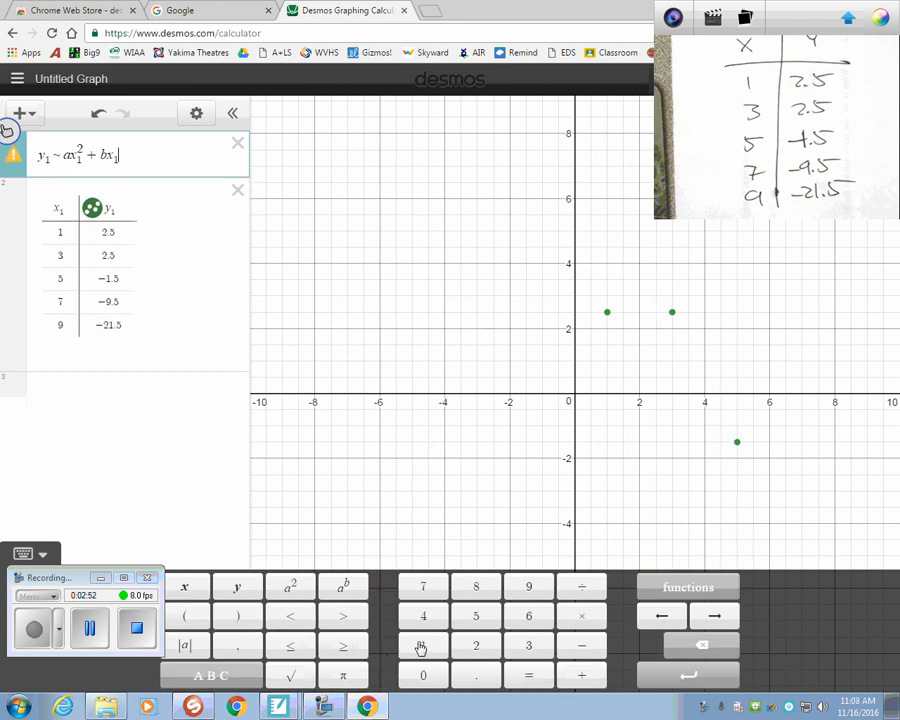
pyautogui.click(586, 677)
pyautogui.click(213, 675)
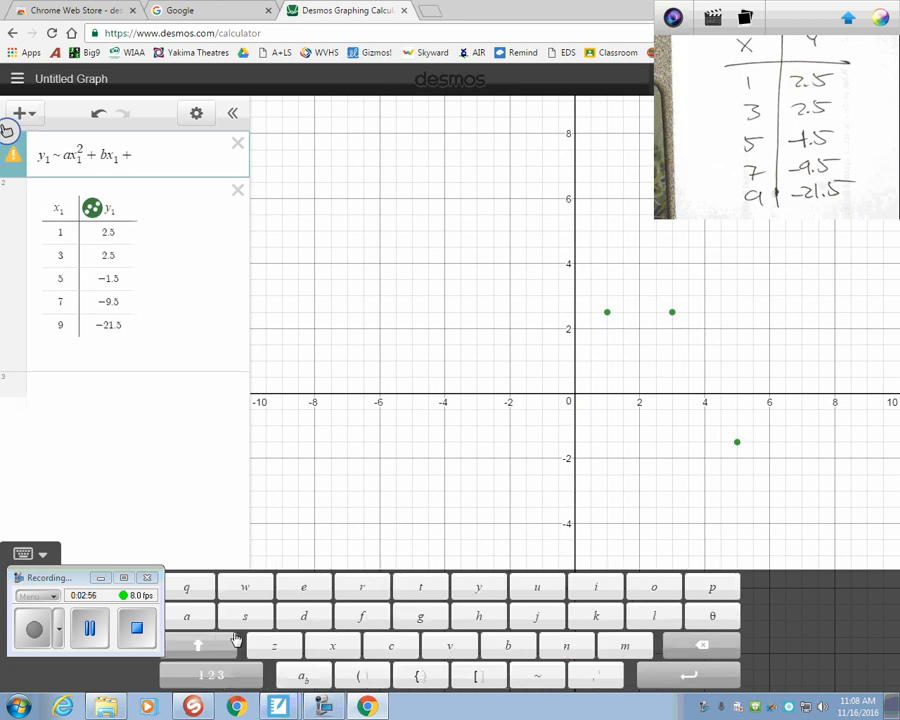
pyautogui.click(390, 647)
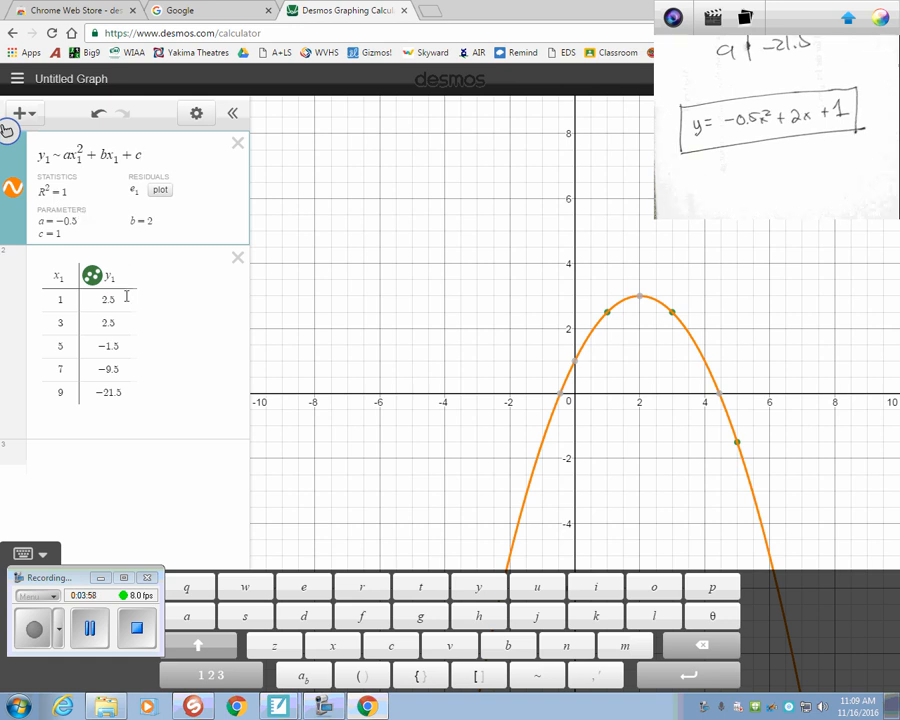
# - Make the table's points draggable in all directions and move the point at x = 5 to about (5.09, -1.86)
pyautogui.click(93, 277)
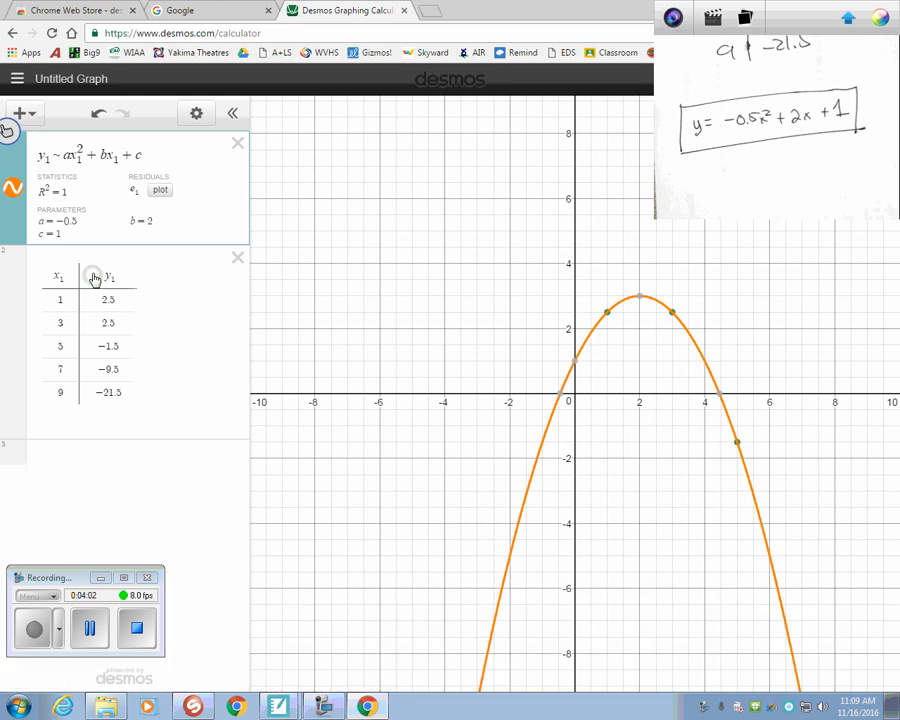
pyautogui.click(93, 277)
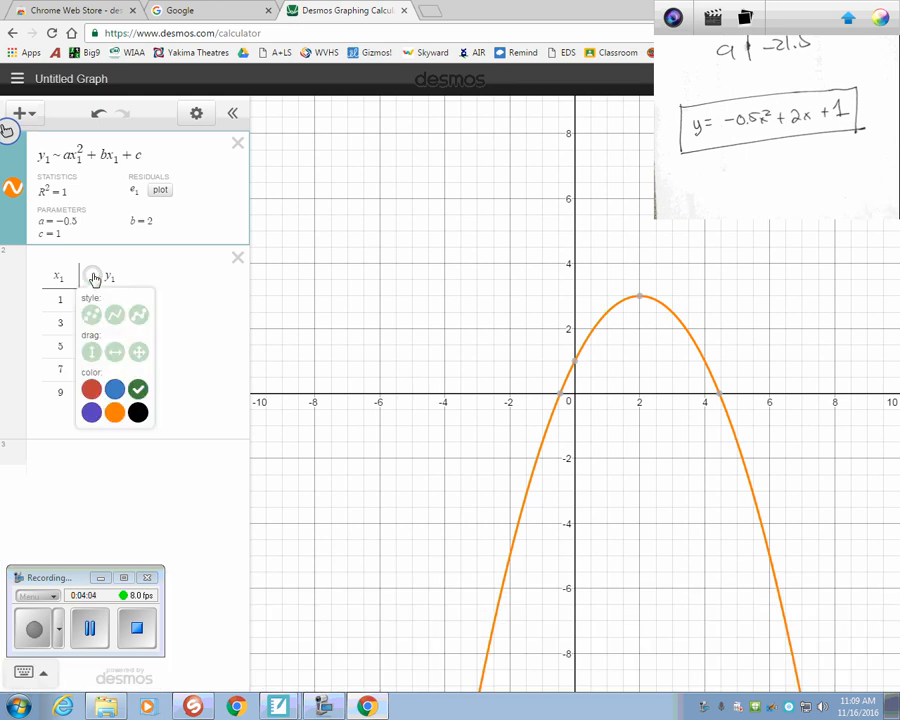
pyautogui.click(139, 353)
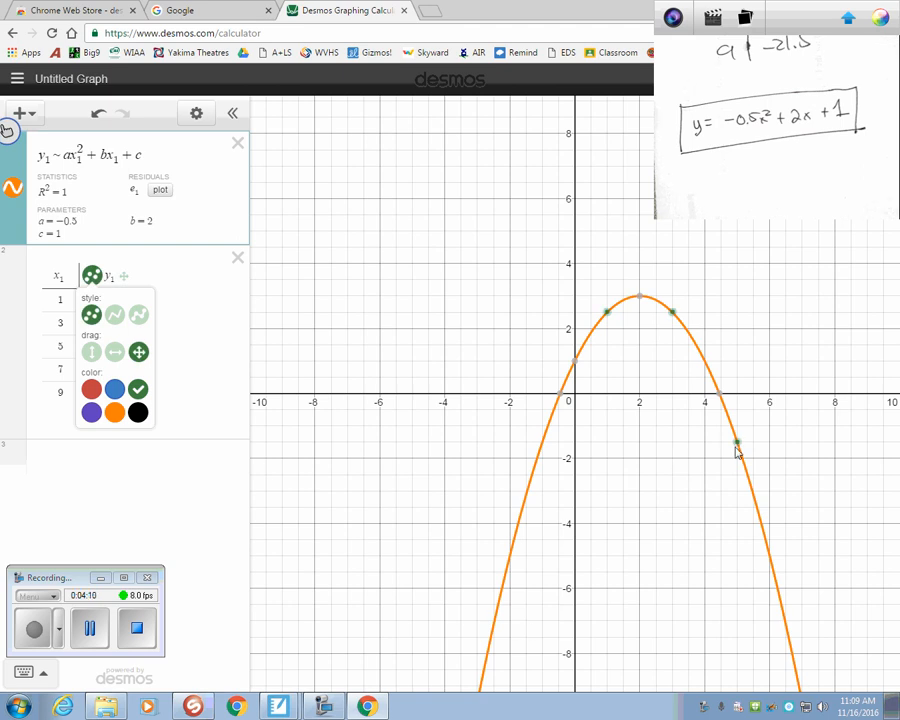
pyautogui.moveTo(737, 442)
pyautogui.mouseDown()
pyautogui.moveTo(719, 449)
pyautogui.moveTo(747, 464)
pyautogui.moveTo(771, 436)
pyautogui.moveTo(709, 472)
pyautogui.moveTo(741, 467)
pyautogui.moveTo(773, 438)
pyautogui.moveTo(740, 455)
pyautogui.mouseUp()
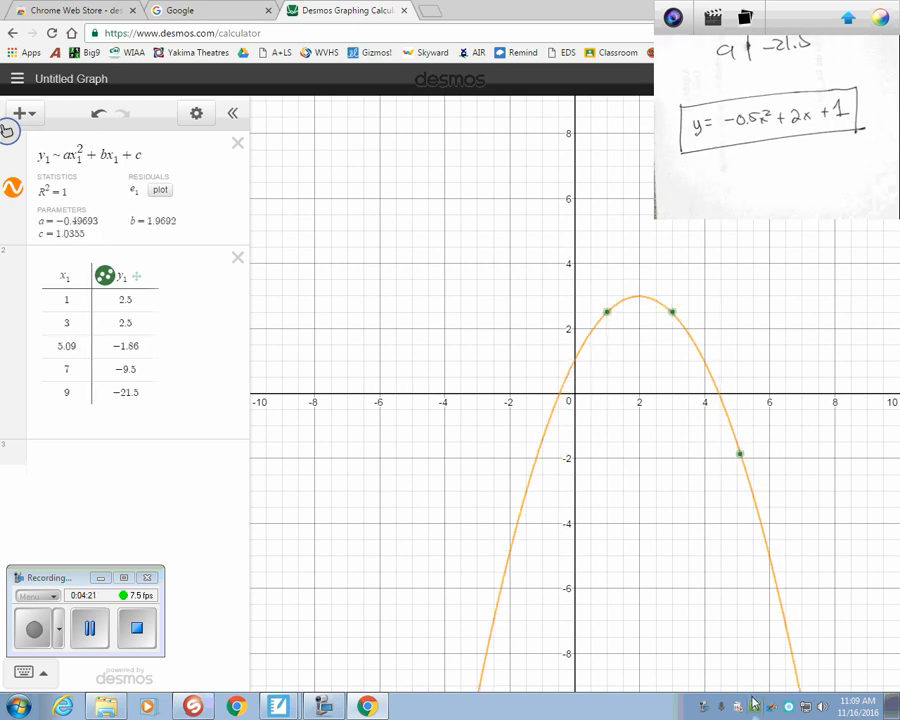